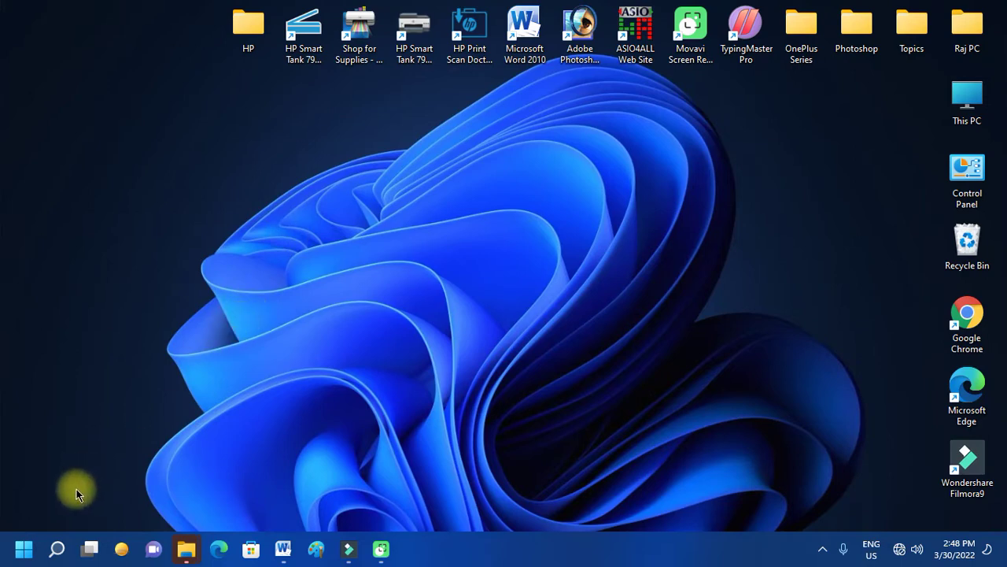
{"action": "left_click", "coordinate": [32, 553]}
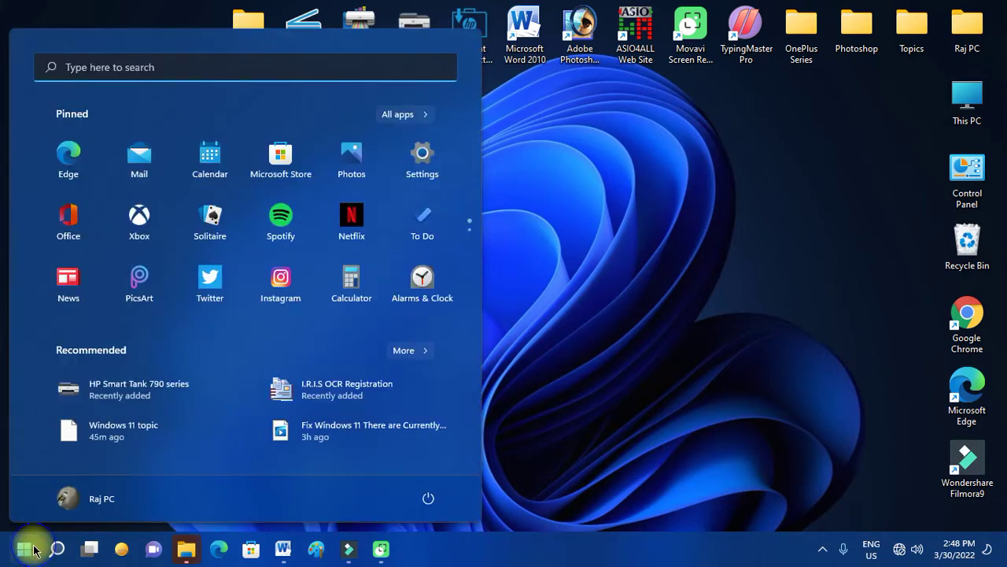
{"action": "right_click", "coordinate": [33, 551]}
{"action": "left_click", "coordinate": [562, 358]}
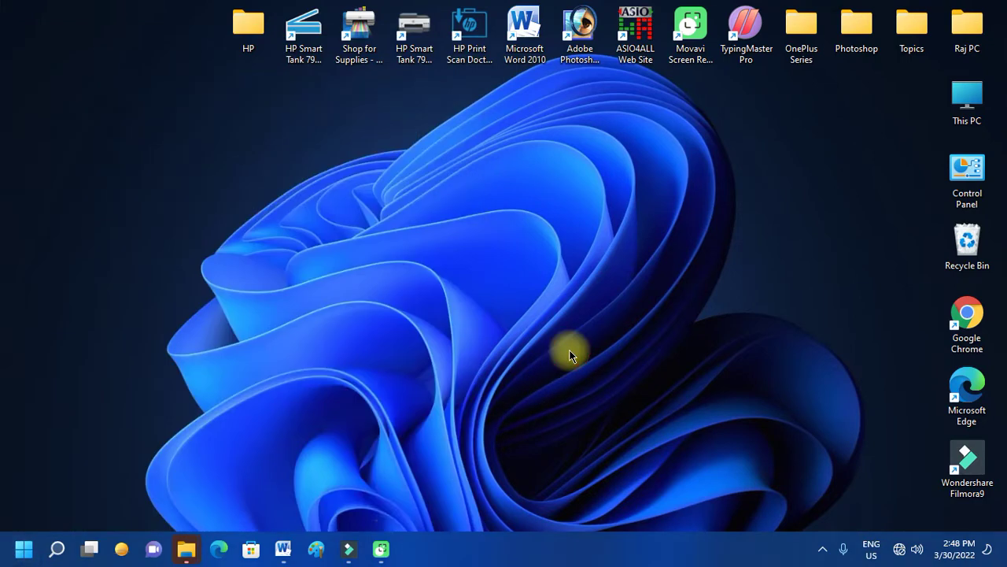
Step: Show the computer's power options for sleep, shut down and restart, and dismiss them without choosing one
{"action": "left_click", "coordinate": [24, 557]}
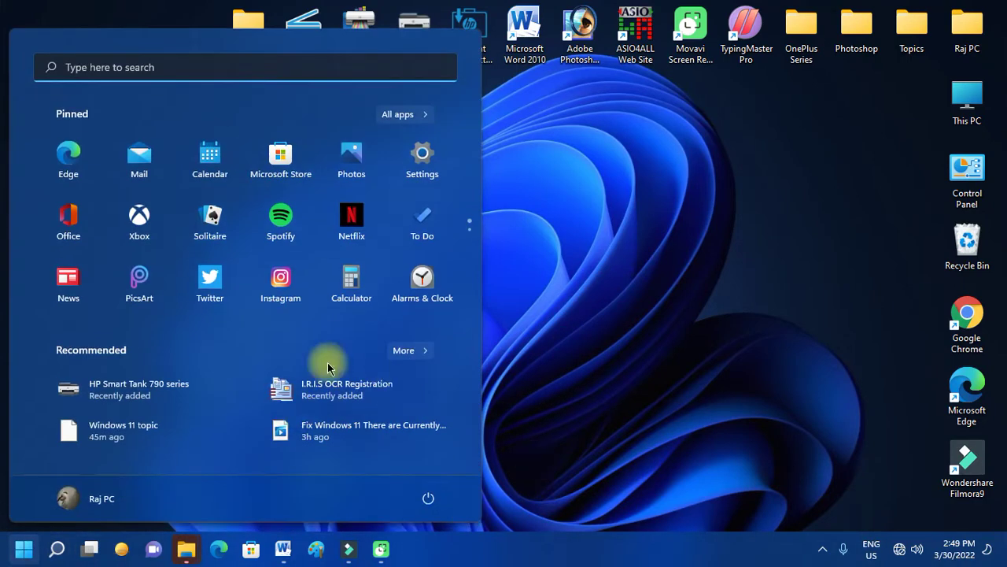
{"action": "left_click", "coordinate": [435, 506]}
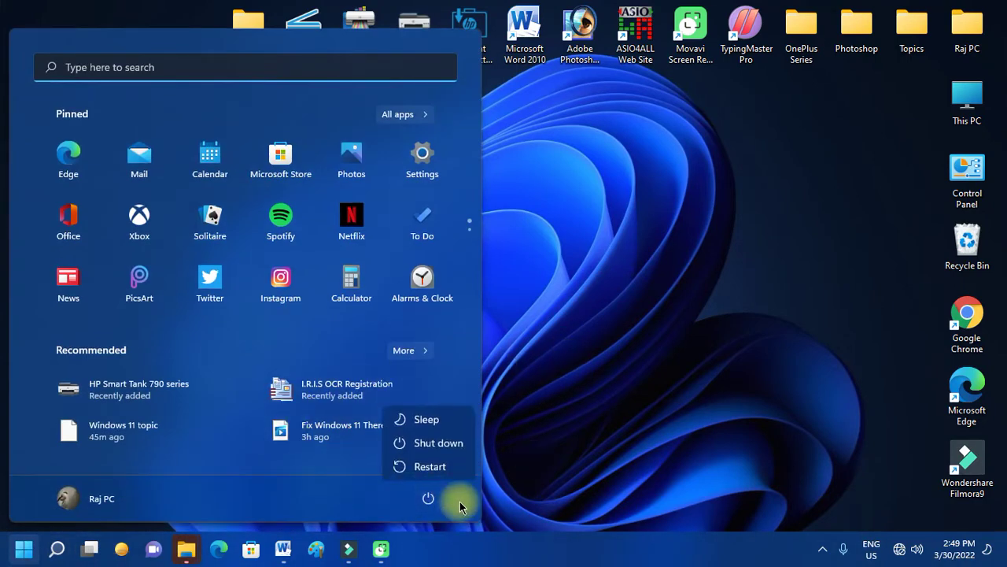
{"action": "left_click", "coordinate": [540, 393]}
{"action": "left_click", "coordinate": [541, 388]}
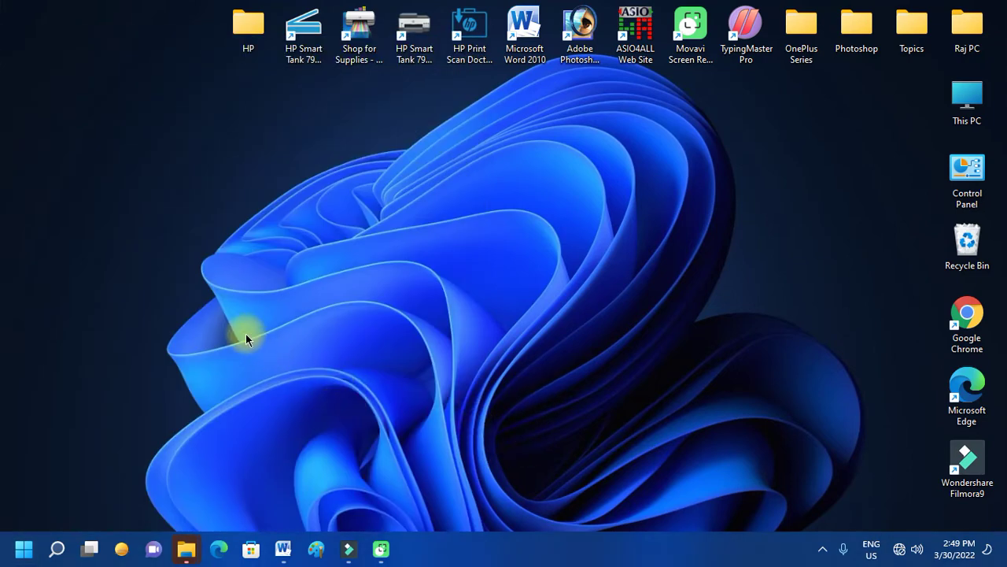
Step: Refresh the desktop
{"action": "right_click", "coordinate": [302, 262]}
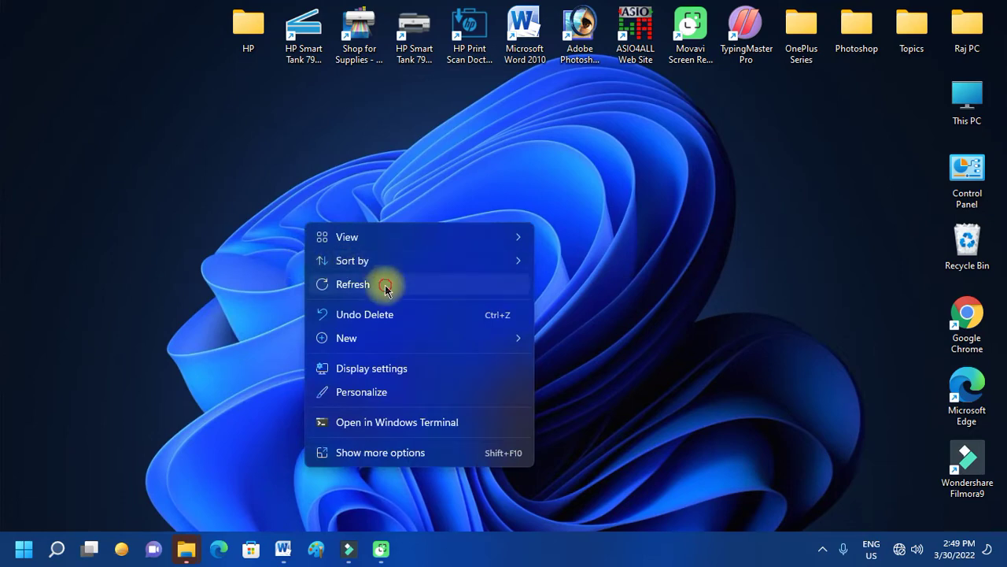
{"action": "left_click", "coordinate": [377, 283]}
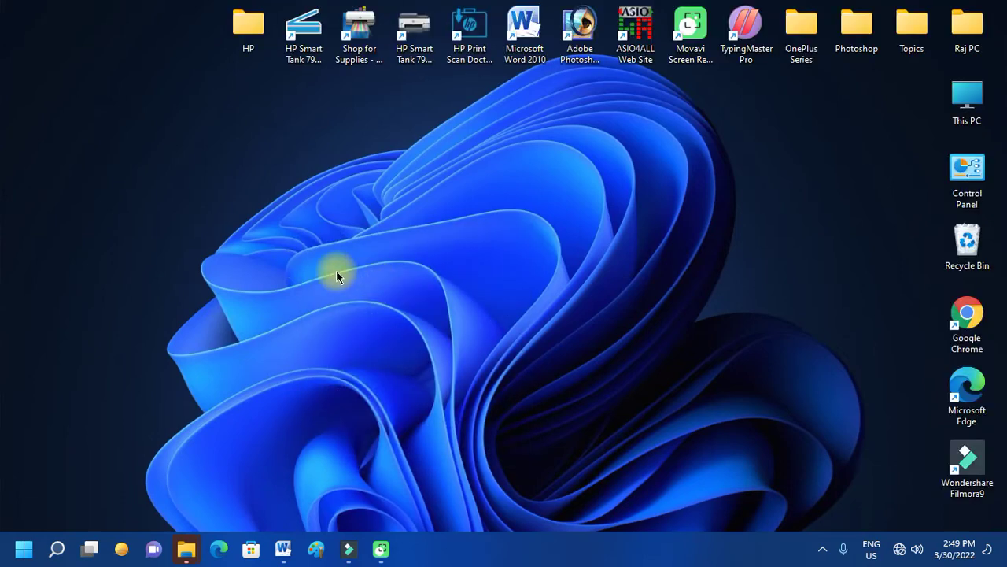
Step: Search the system for "dev", open Device Manager and maximize its window
{"action": "left_click", "coordinate": [25, 547]}
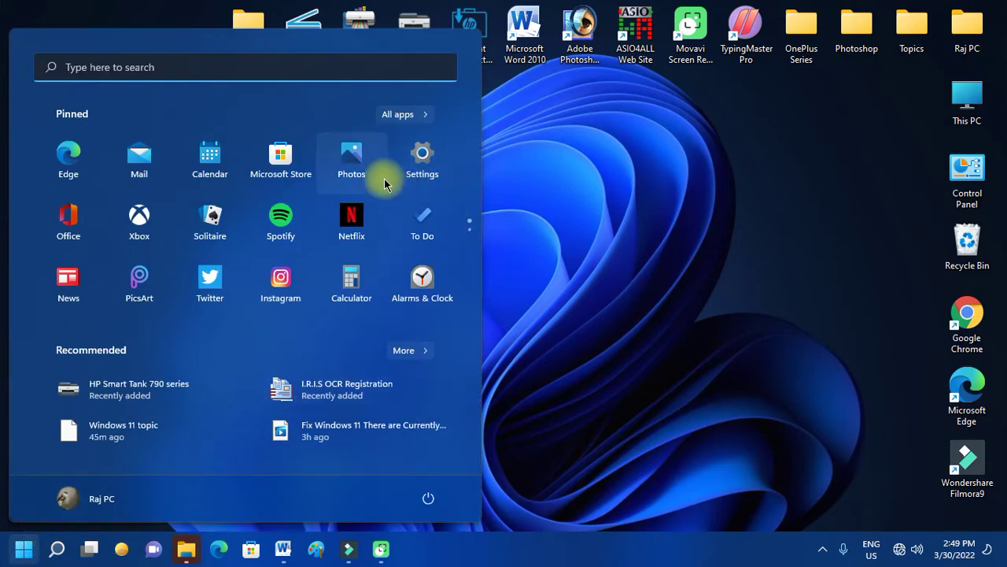
{"action": "type", "text": "dev"}
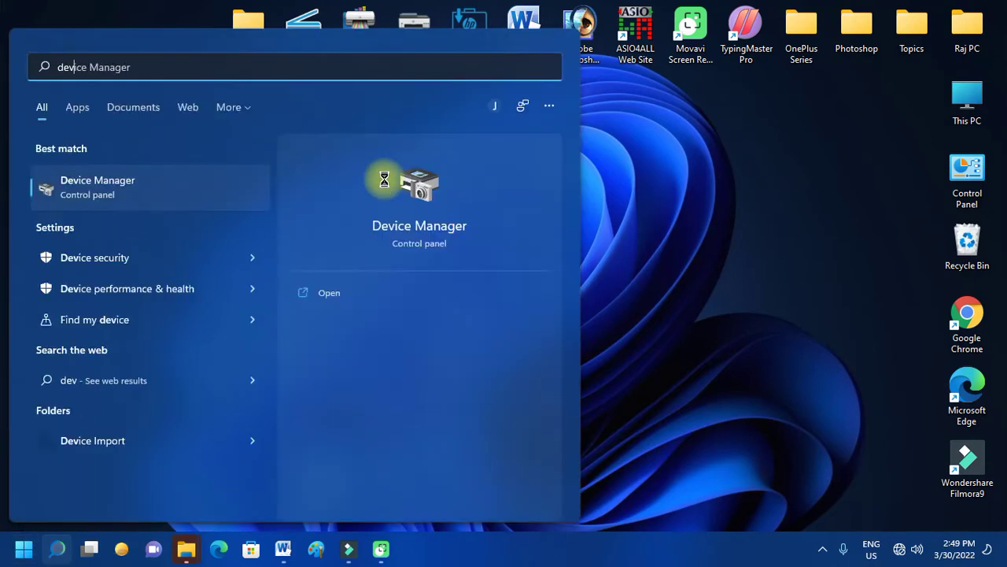
{"action": "left_click", "coordinate": [159, 200]}
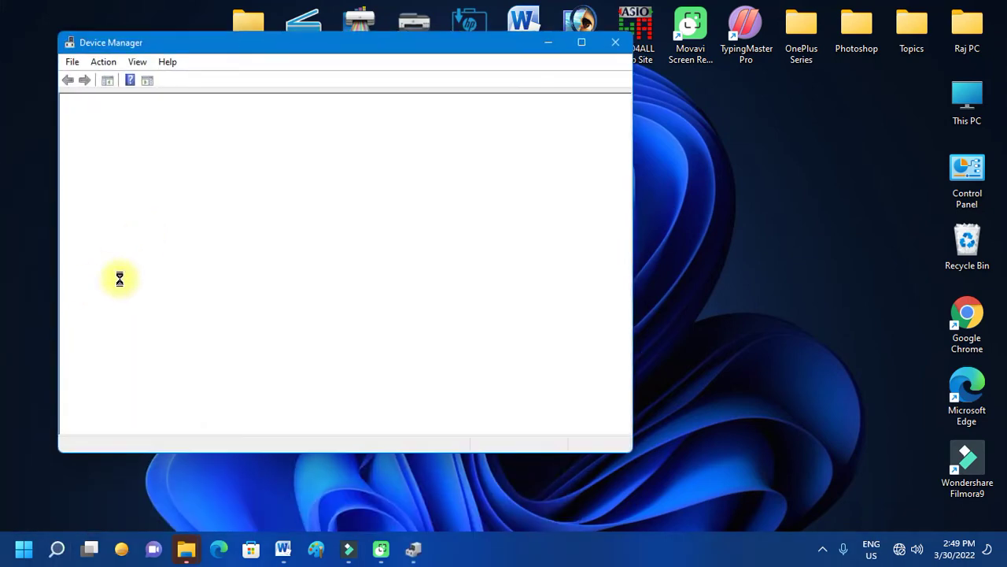
{"action": "left_click", "coordinate": [581, 43]}
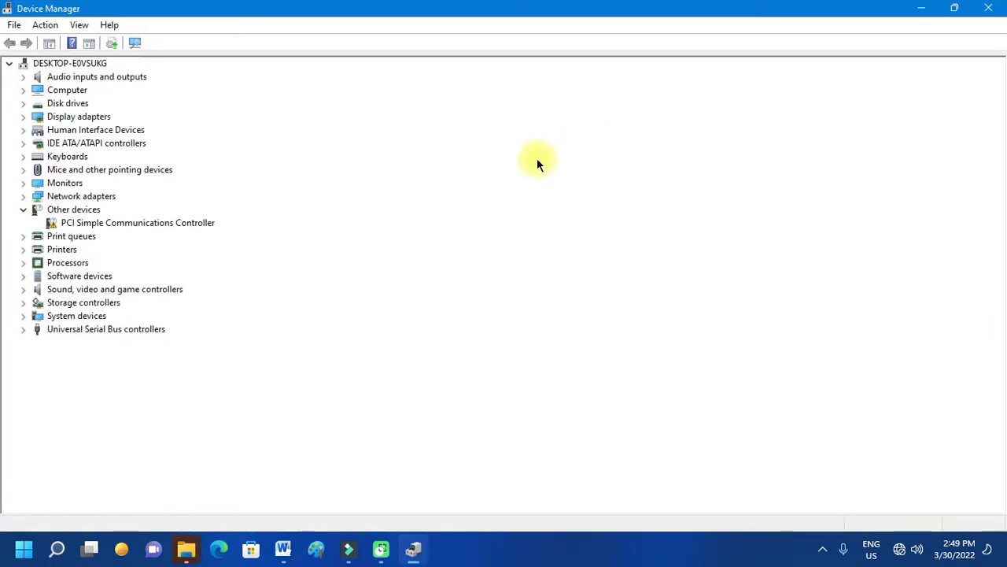
Step: View the driver options in the HID-compliant mouse's properties under Mice and other pointing devices, and close Device Manager
{"action": "left_click", "coordinate": [25, 170]}
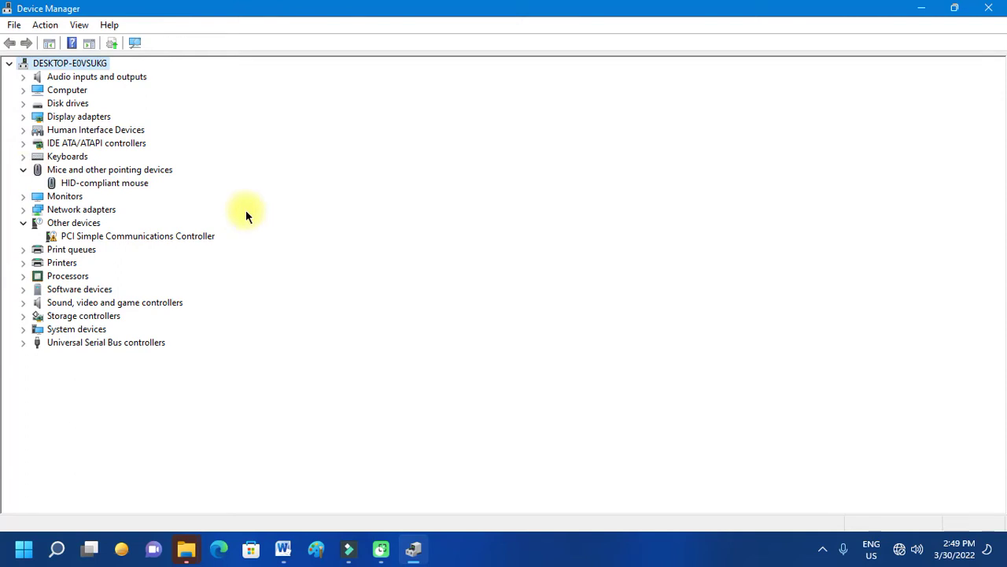
{"action": "left_click", "coordinate": [105, 182]}
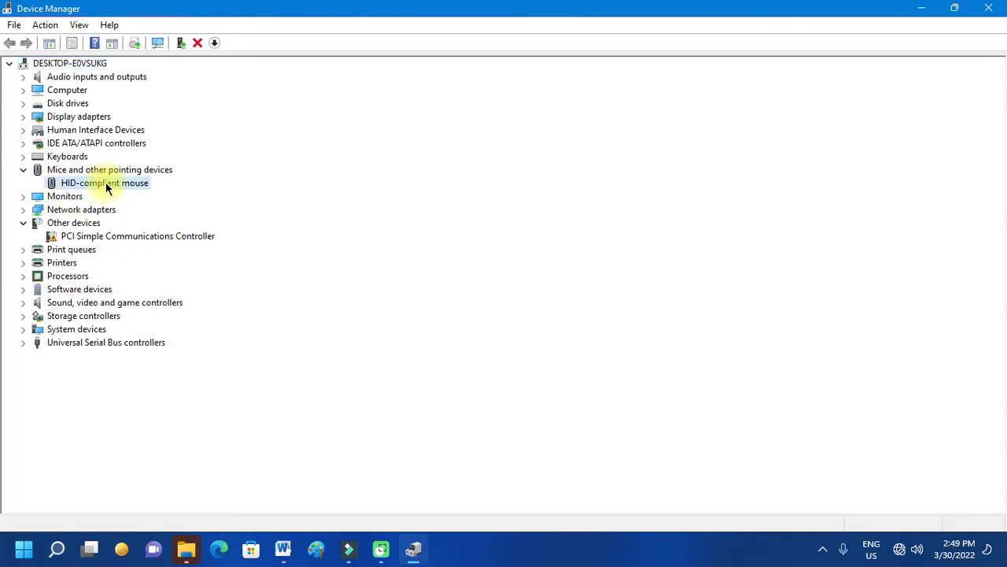
{"action": "right_click", "coordinate": [105, 182]}
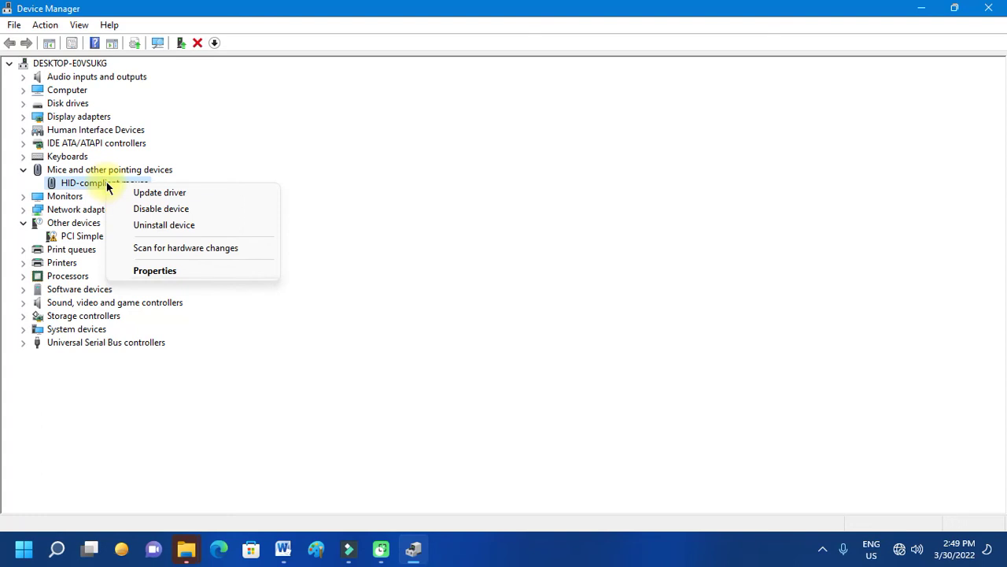
{"action": "left_click", "coordinate": [175, 272]}
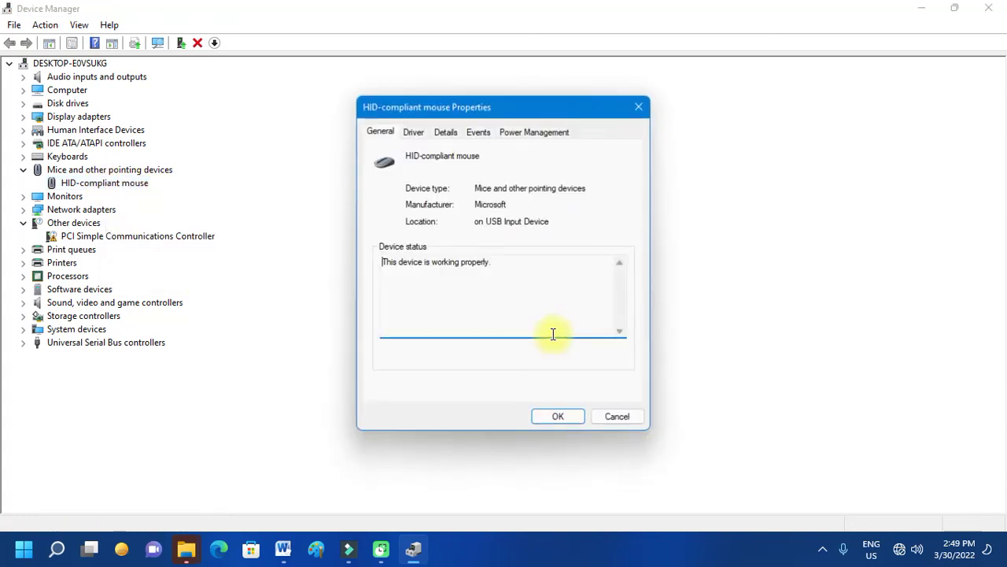
{"action": "left_click", "coordinate": [412, 134]}
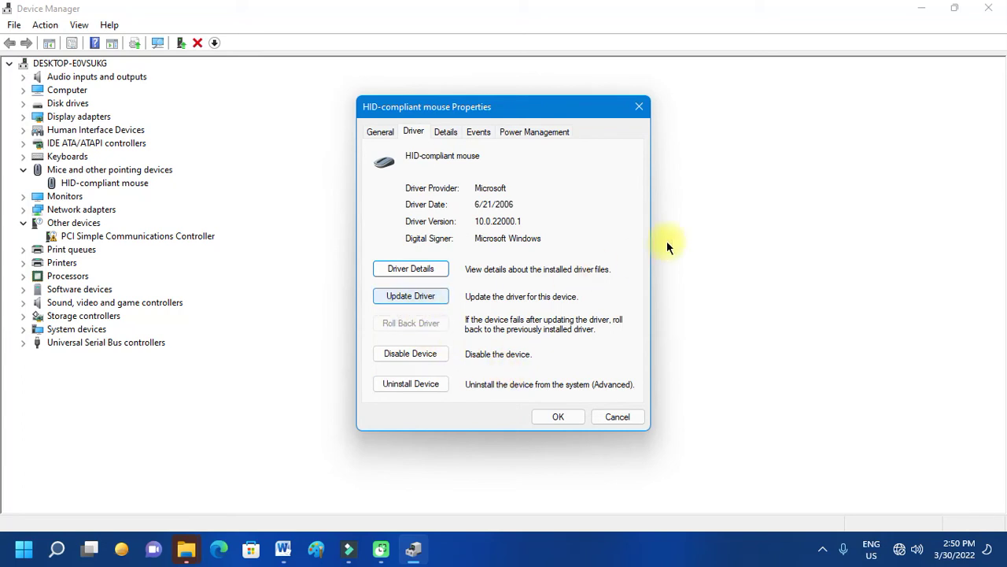
{"action": "left_click", "coordinate": [639, 106]}
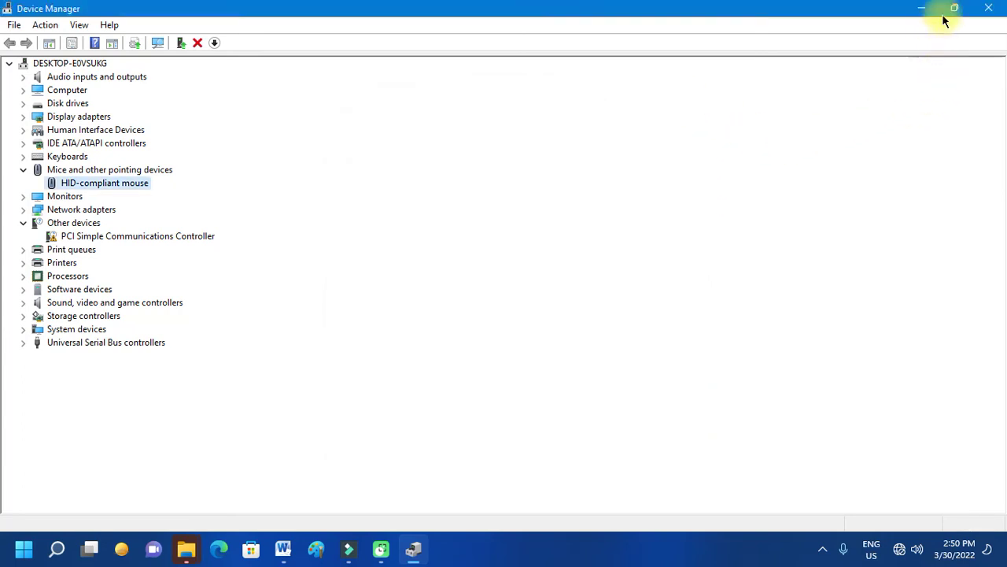
{"action": "left_click", "coordinate": [989, 8]}
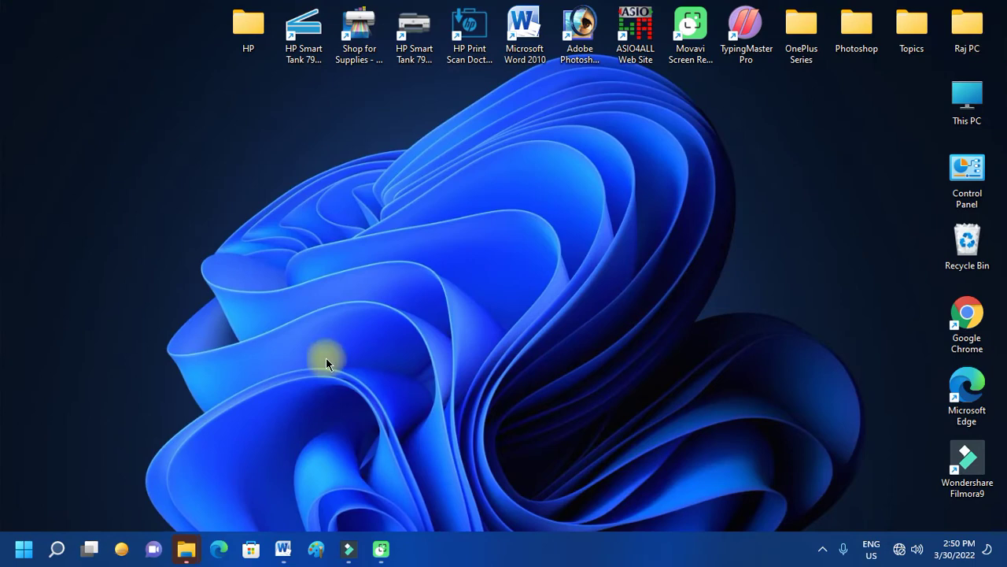
Step: Open Windows Update in Settings and look through the available updates and options
{"action": "left_click", "coordinate": [23, 549]}
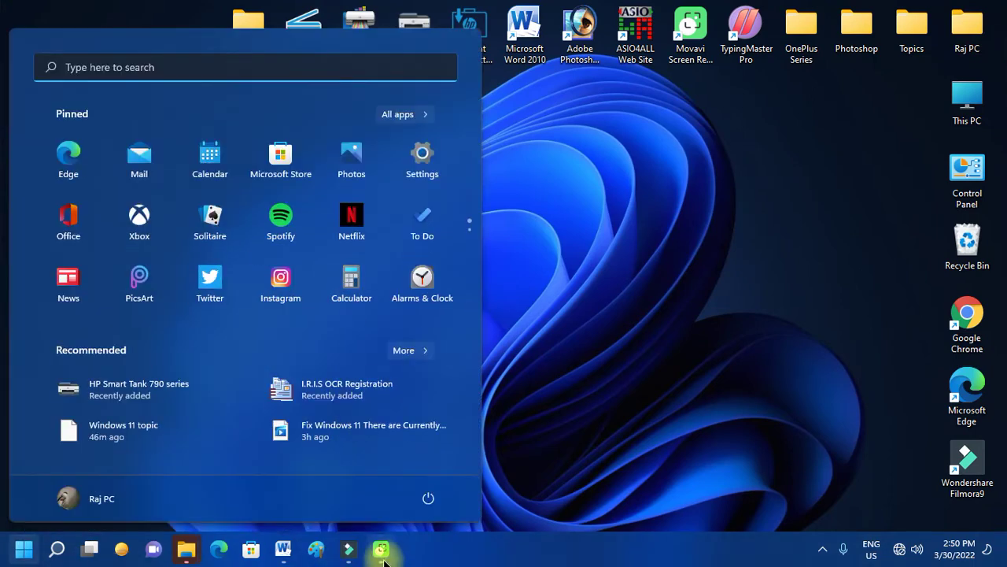
{"action": "left_click", "coordinate": [436, 170]}
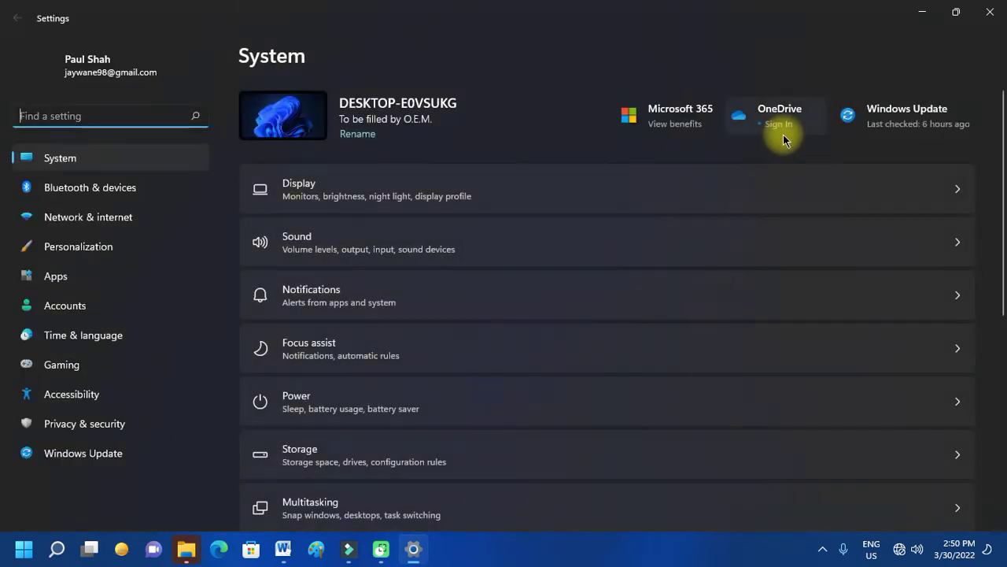
{"action": "left_click", "coordinate": [964, 116]}
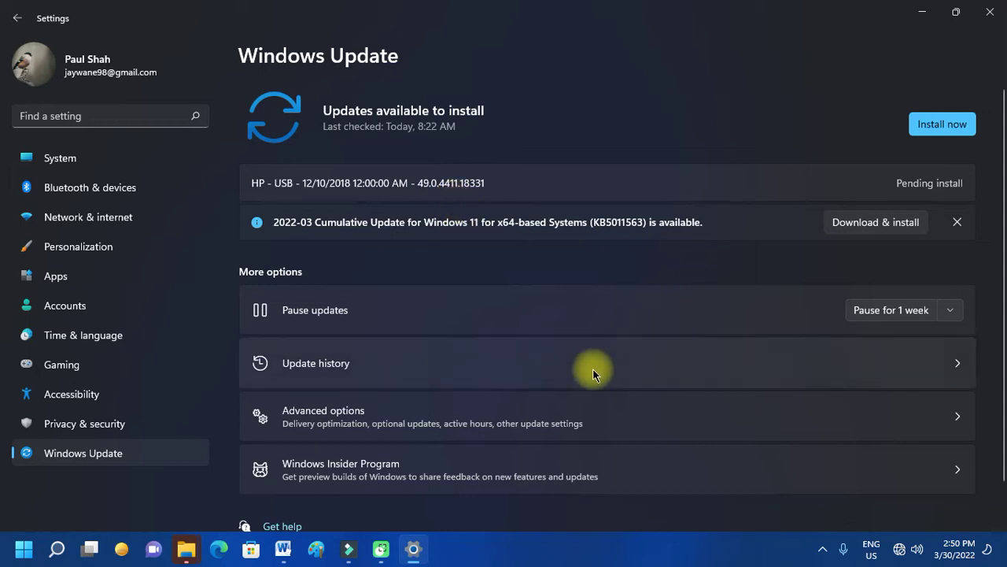
{"action": "scroll", "coordinate": [565, 339], "scroll_direction": "down", "scroll_amount": 1}
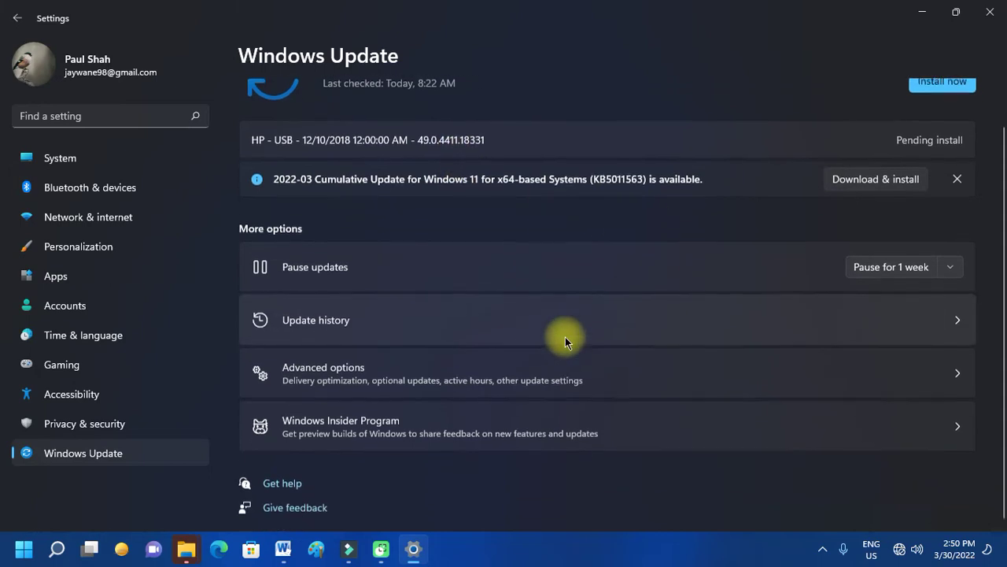
Step: Show the Mouse page of the Accessibility settings with its mouse keys options
{"action": "left_click", "coordinate": [136, 384]}
{"action": "scroll", "coordinate": [338, 381], "scroll_direction": "down", "scroll_amount": 3}
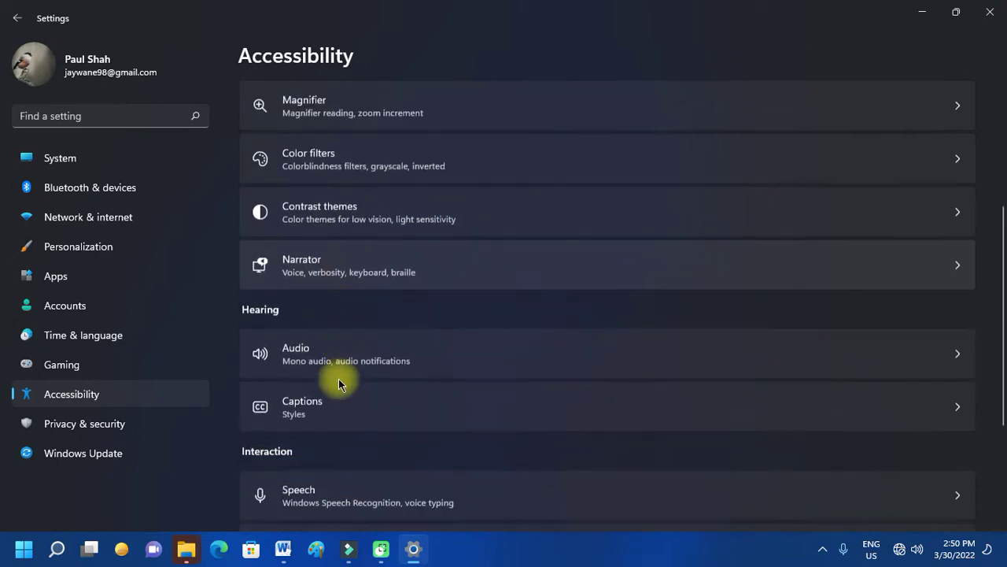
{"action": "scroll", "coordinate": [334, 378], "scroll_direction": "down", "scroll_amount": 2}
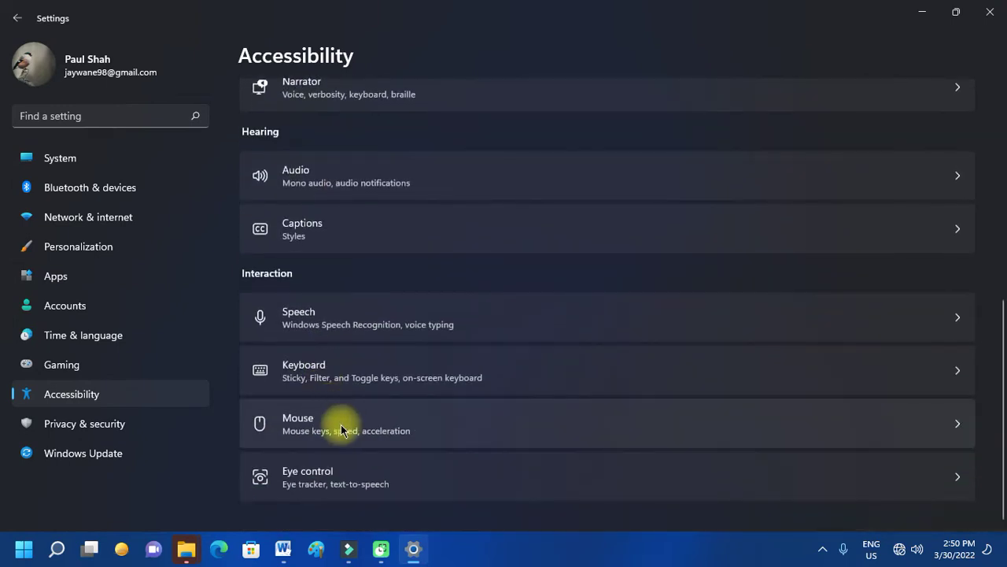
{"action": "left_click", "coordinate": [338, 421]}
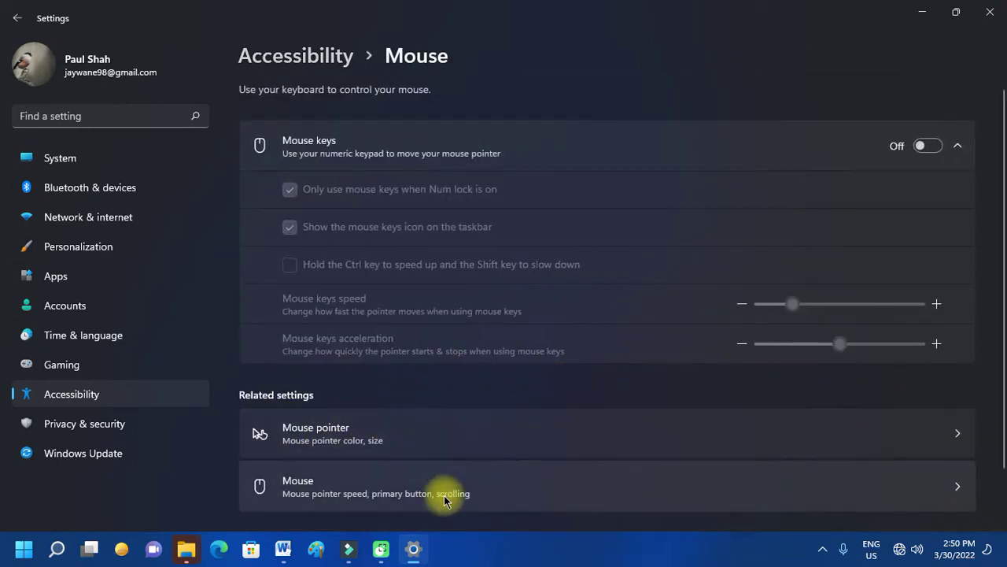
Step: Go to the related Mouse page under Bluetooth & devices and open its additional mouse settings
{"action": "left_click", "coordinate": [513, 483]}
{"action": "scroll", "coordinate": [519, 423], "scroll_direction": "down", "scroll_amount": 2}
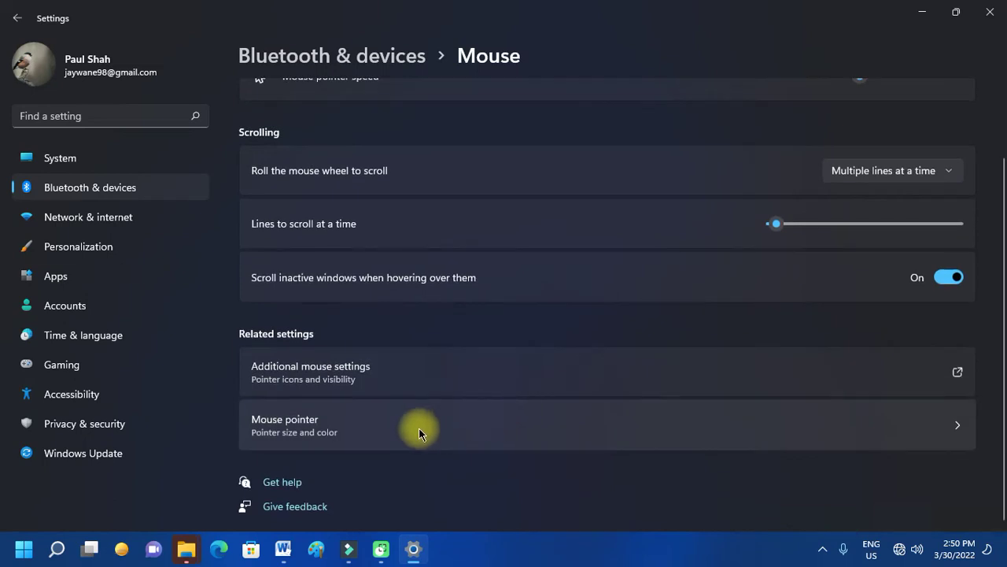
{"action": "left_click", "coordinate": [379, 391]}
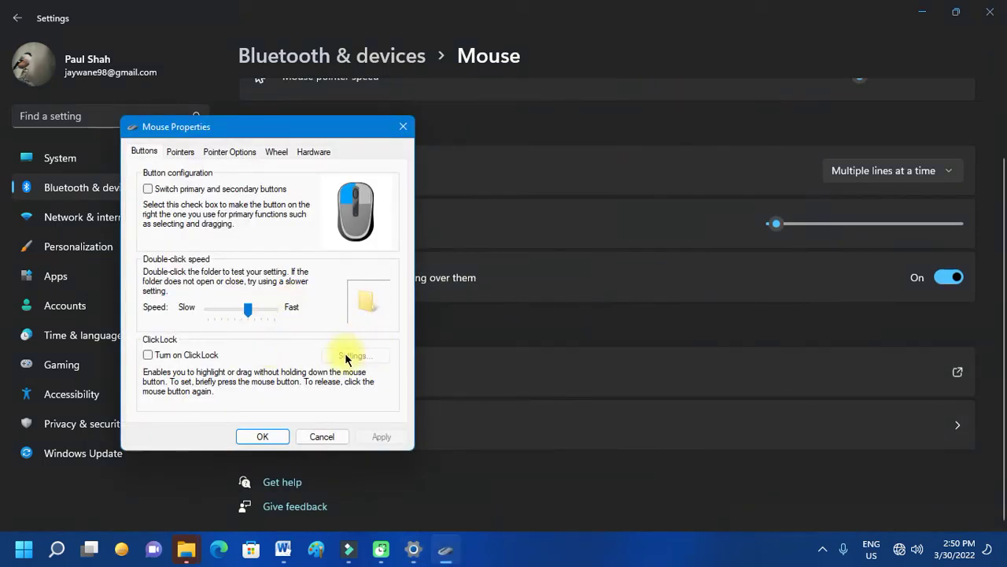
Step: Review the Pointers, Pointer Options, Wheel and Hardware settings in Mouse Properties, and close the dialog and Settings
{"action": "left_click", "coordinate": [180, 151]}
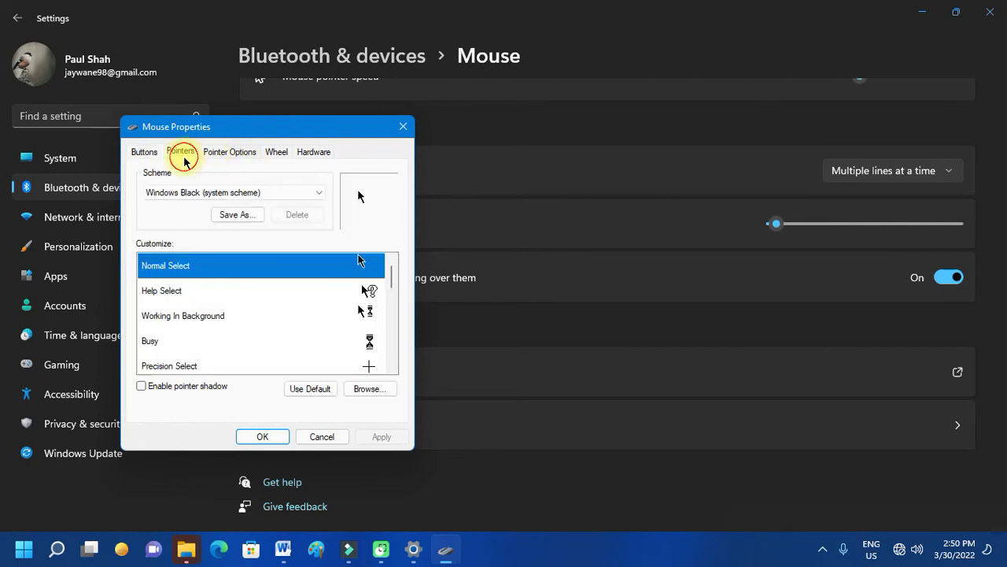
{"action": "left_click", "coordinate": [245, 151]}
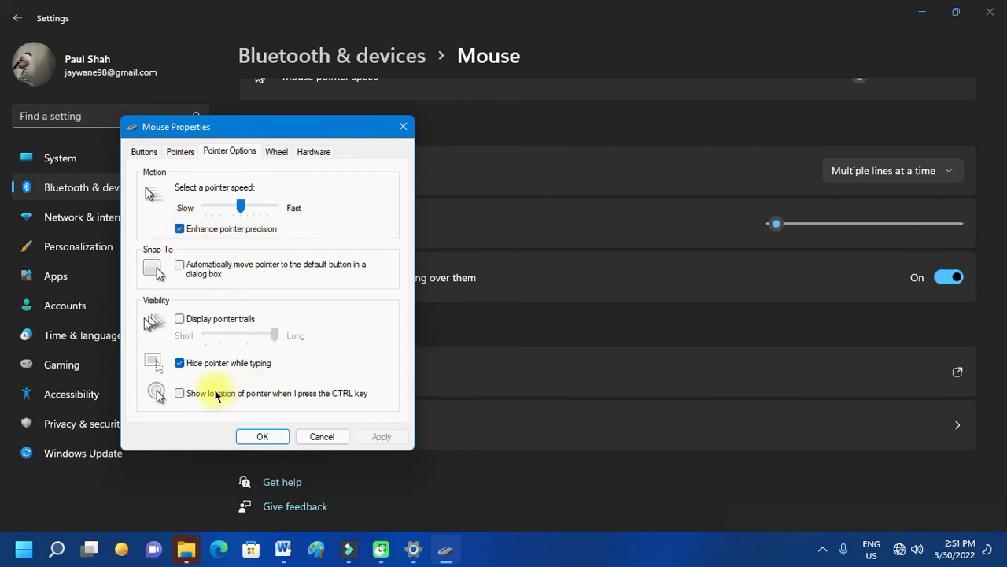
{"action": "left_click", "coordinate": [276, 152]}
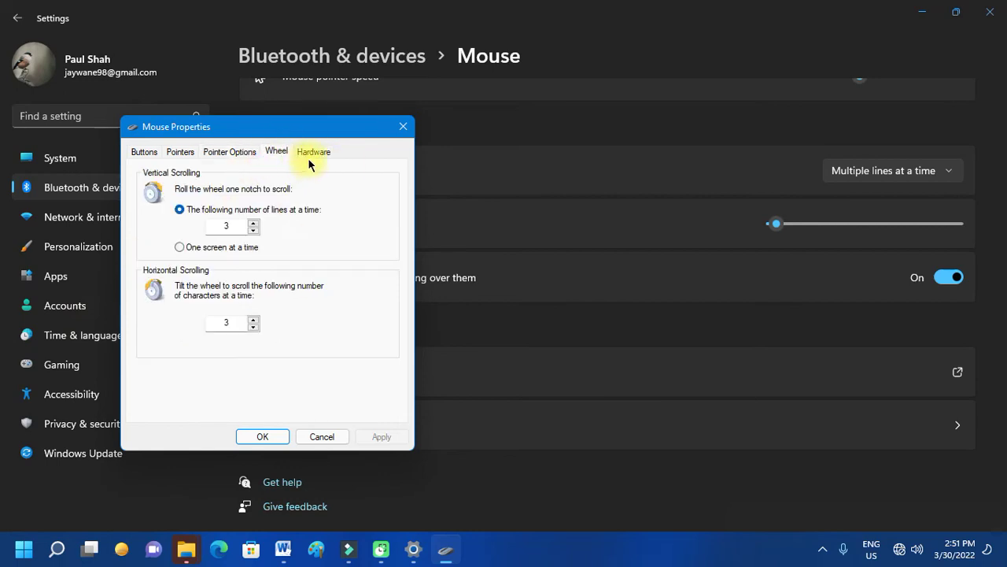
{"action": "left_click", "coordinate": [311, 158]}
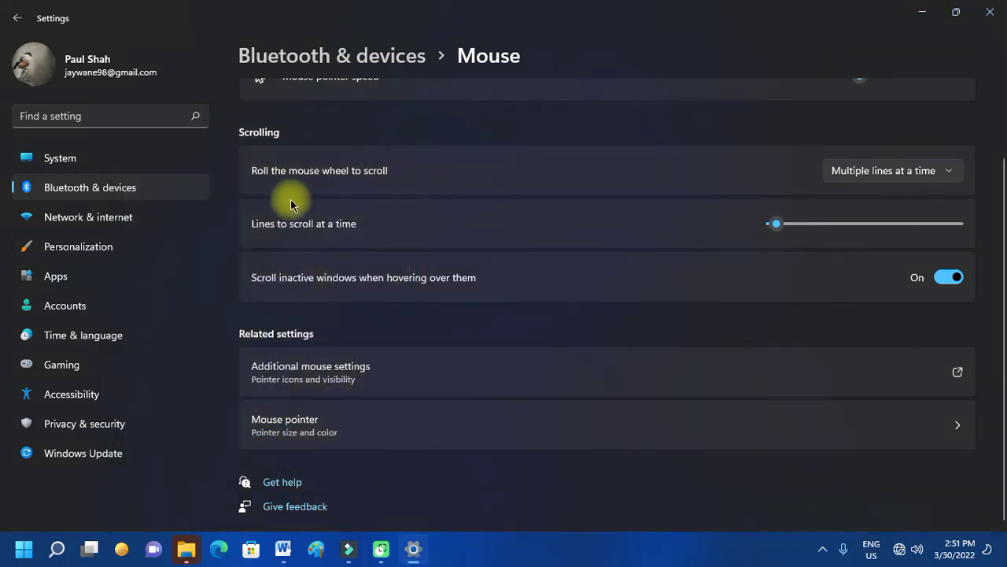
{"action": "left_click", "coordinate": [16, 18]}
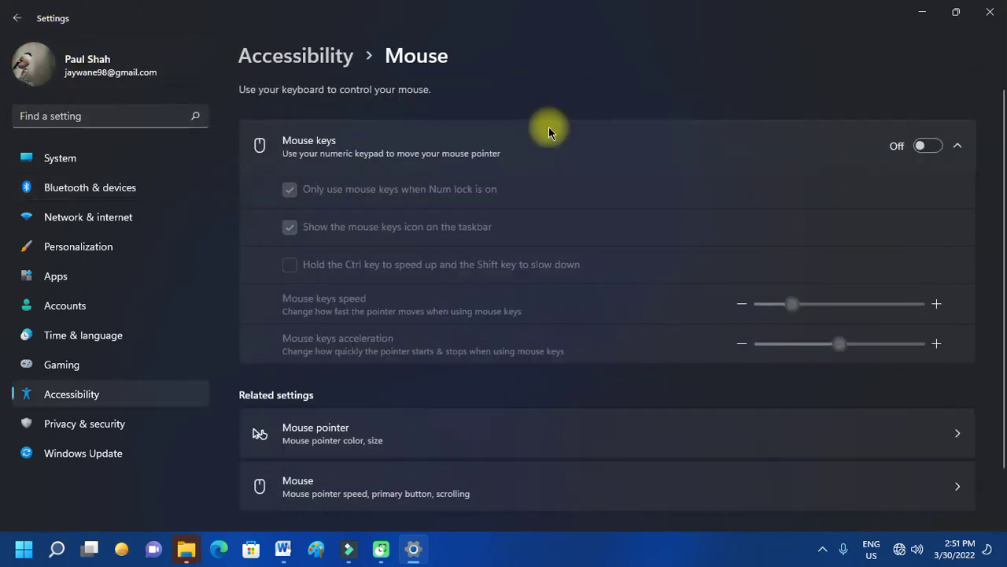
{"action": "left_click", "coordinate": [998, 8]}
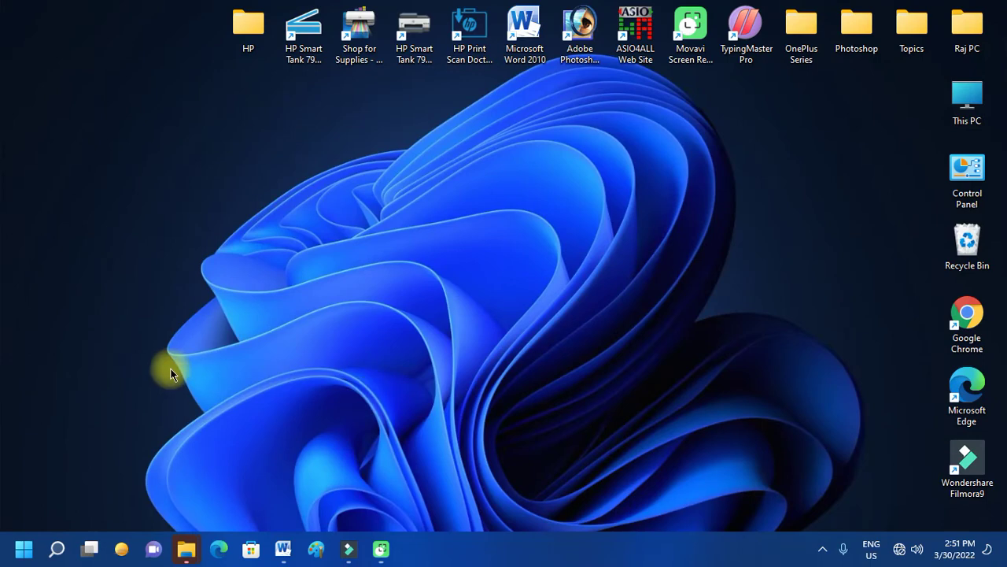